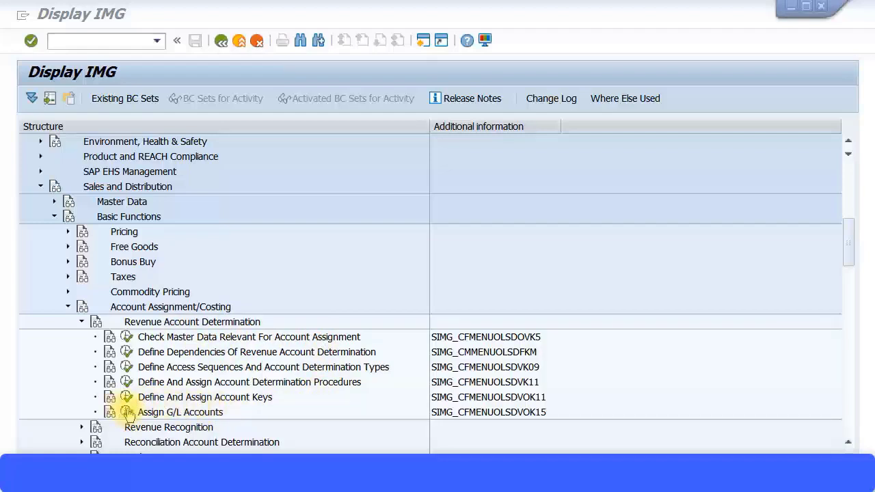
- View the Material Grp/Acct Key table under Assign G/L Accounts, then back out to the IMG
{"action": "left_click", "coordinate": [127, 412]}
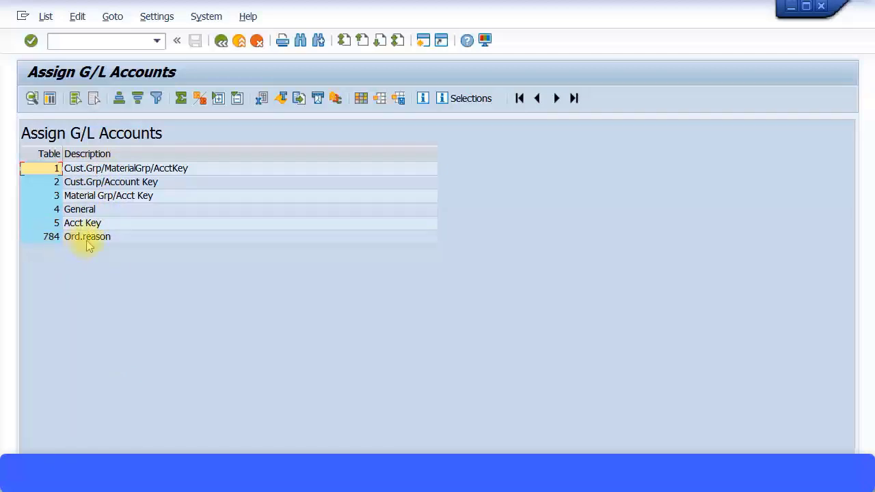
{"action": "double_click", "coordinate": [114, 198]}
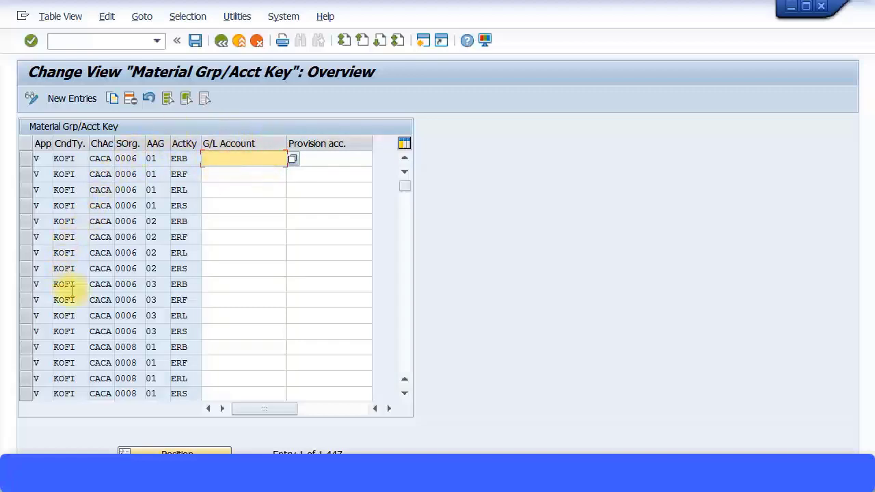
{"action": "left_click", "coordinate": [221, 41]}
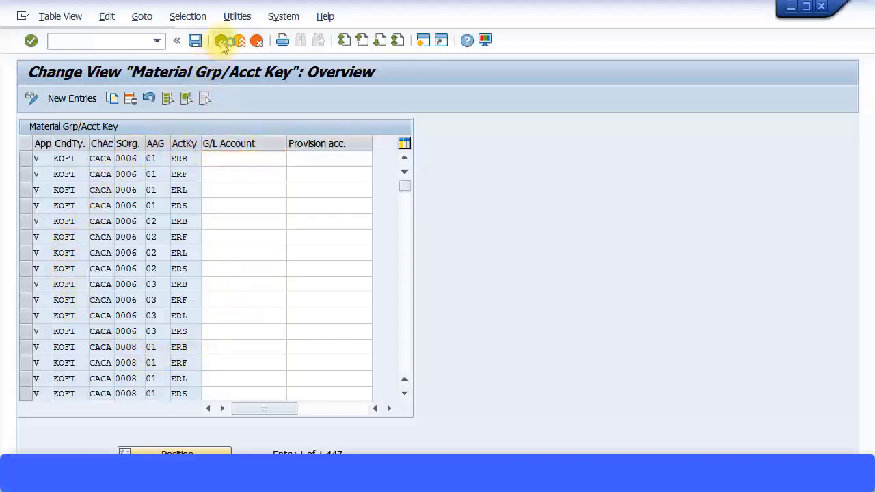
{"action": "left_click", "coordinate": [220, 41]}
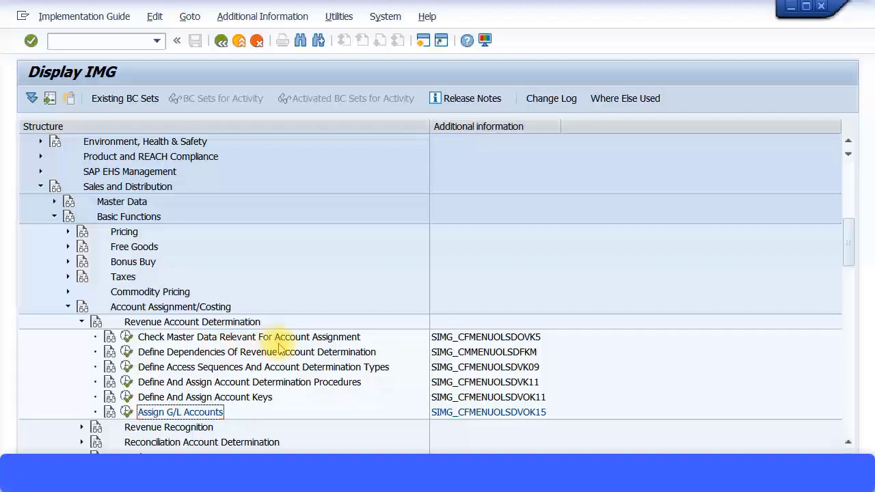
- Run Check Master Data Relevant For Account Assignment and move the Choose Activity dialog aside
{"action": "left_click", "coordinate": [127, 338]}
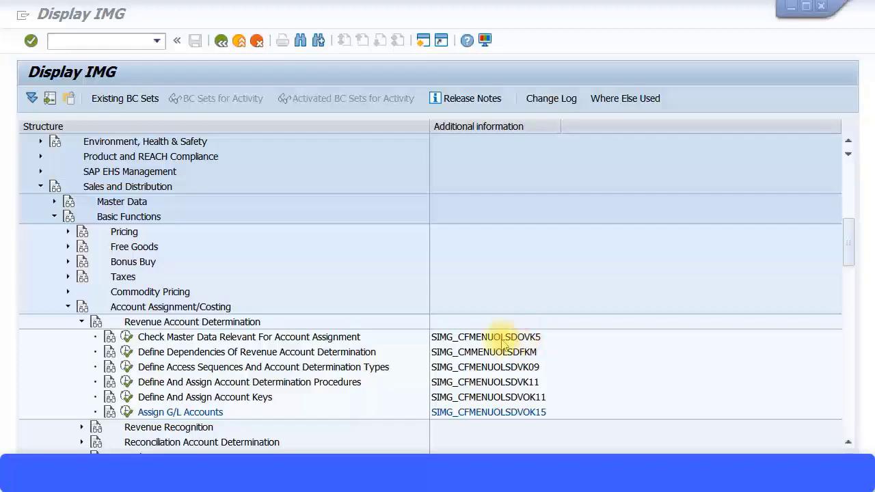
{"action": "left_click", "coordinate": [126, 339]}
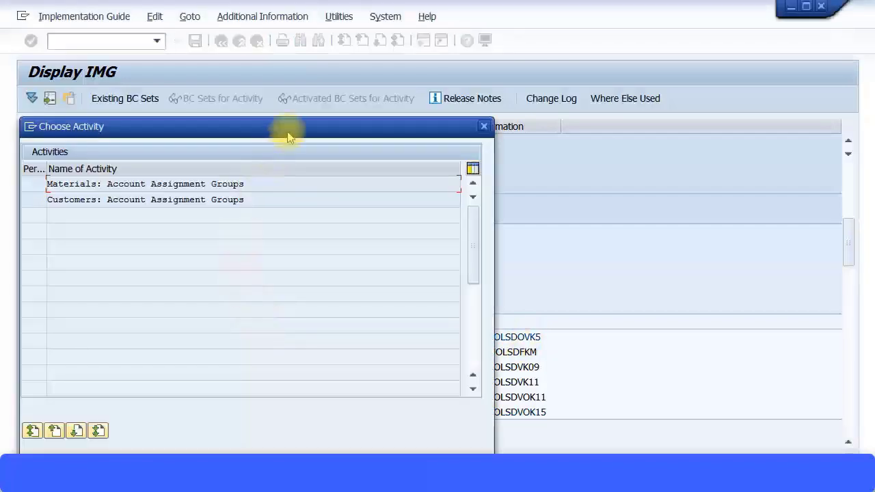
{"action": "left_click_drag", "start_coordinate": [288, 137], "coordinate": [556, 159]}
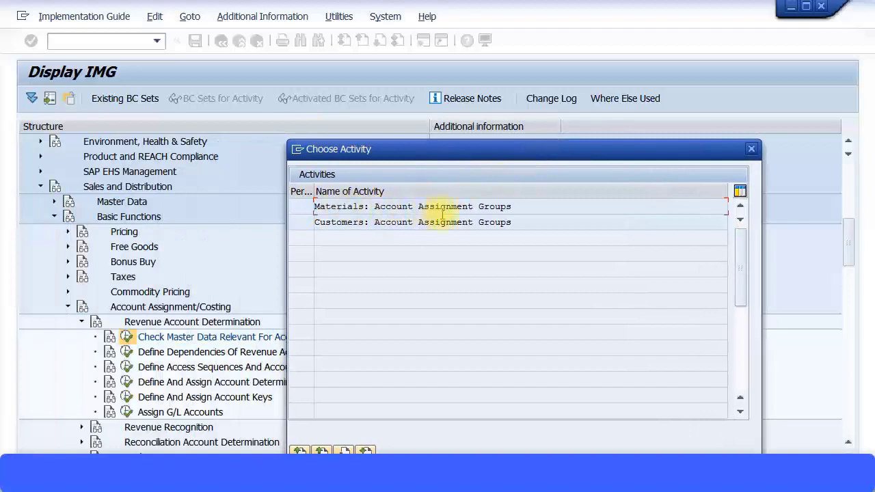
- Open Materials: Account Assignment Groups from the Choose Activity dialog
{"action": "double_click", "coordinate": [372, 207]}
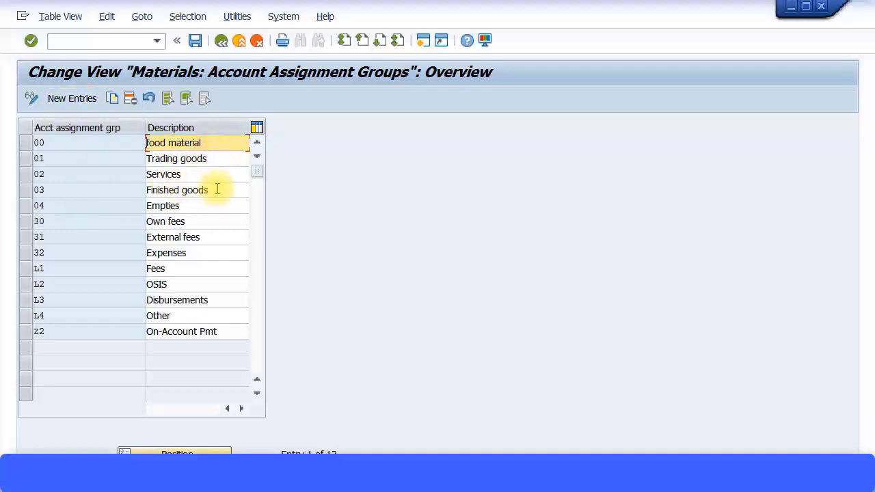
- Enter new groups C1 'Cakes' and M1 'Muffins' and save them
{"action": "left_click", "coordinate": [58, 100]}
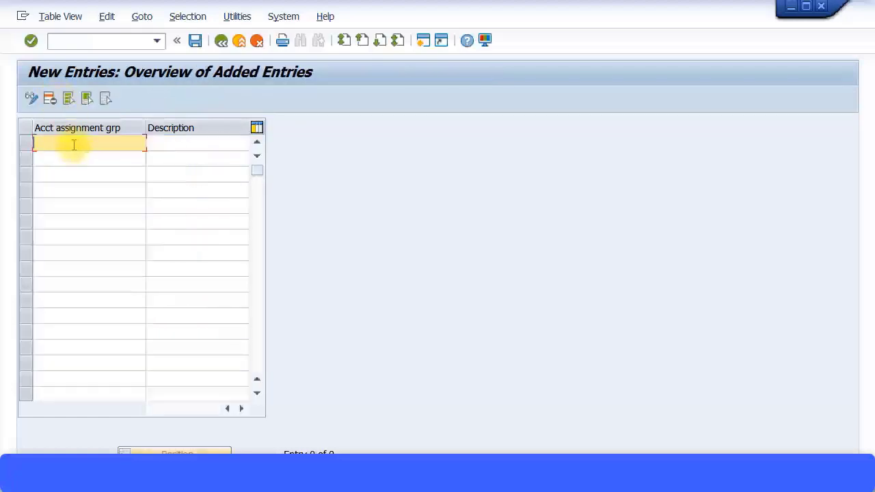
{"action": "key", "text": "Tab"}
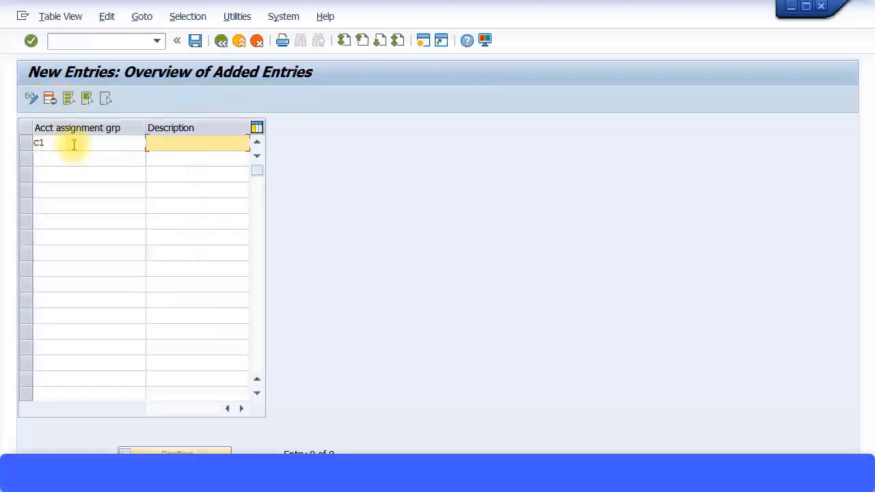
{"action": "type", "text": "C"}
{"action": "left_click", "coordinate": [71, 164]}
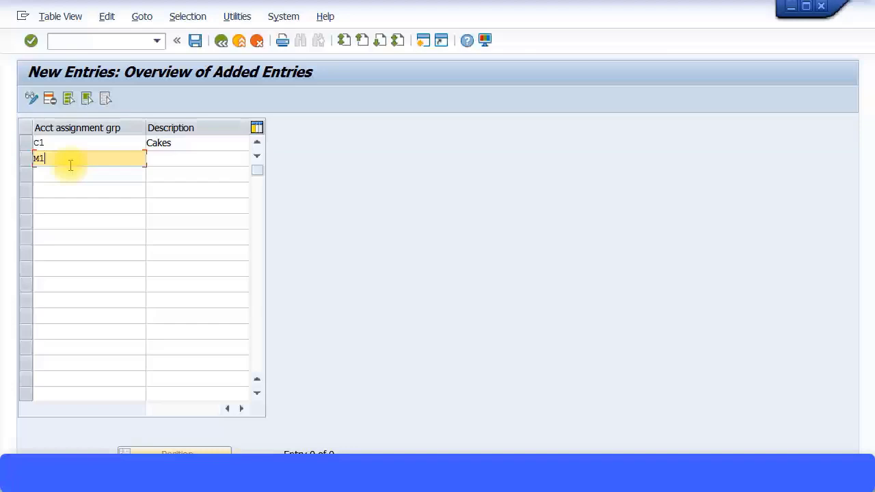
{"action": "key", "text": "Tab"}
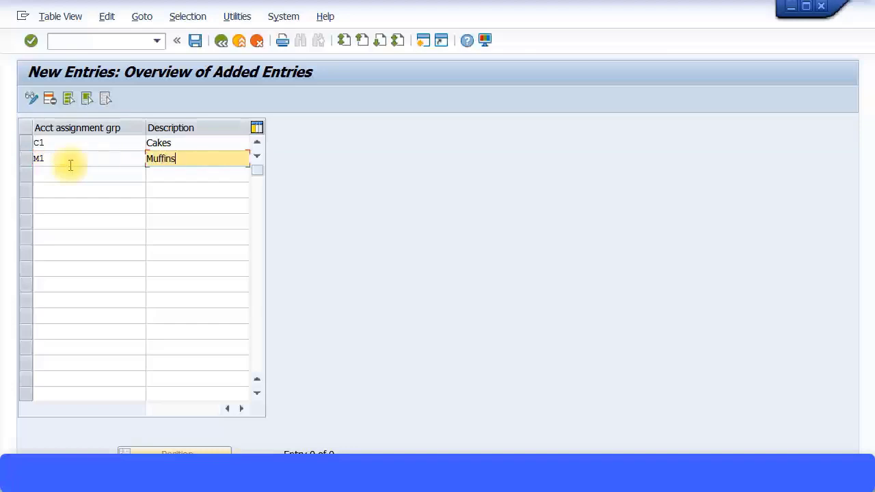
{"action": "left_click", "coordinate": [195, 42]}
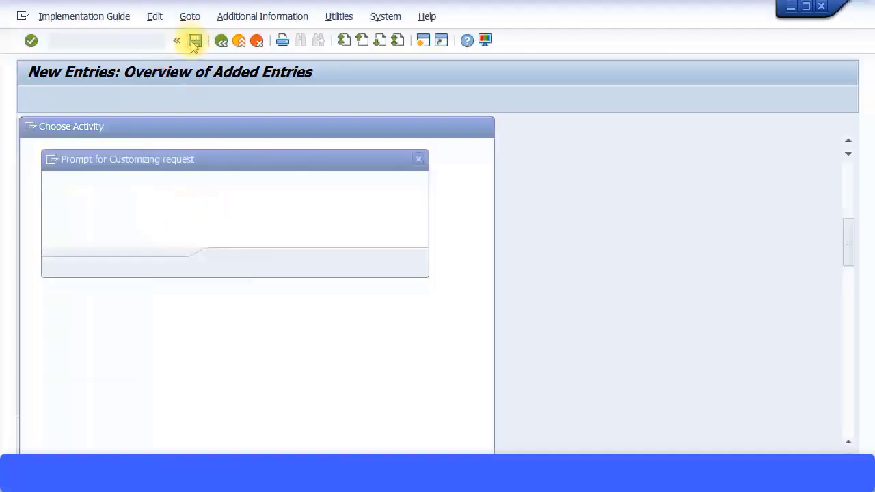
- Confirm the customizing request, back out twice and close the Choose Activity dialog
{"action": "left_click", "coordinate": [231, 262]}
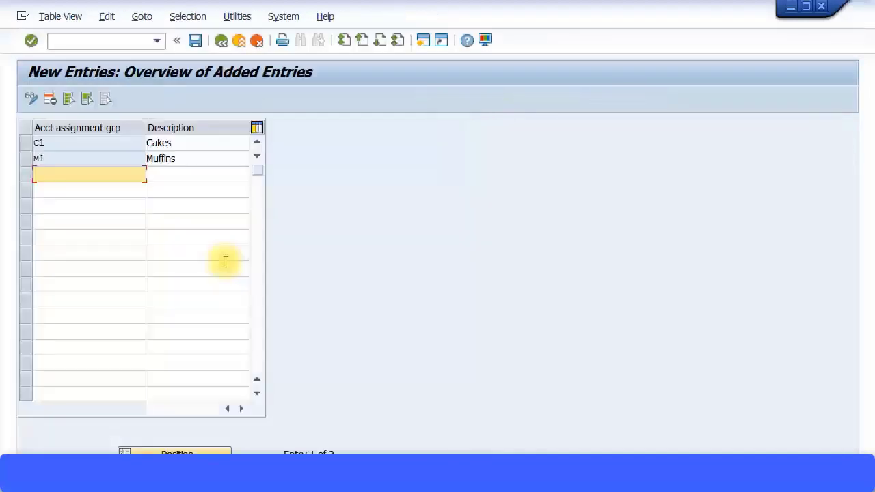
{"action": "left_click", "coordinate": [220, 41]}
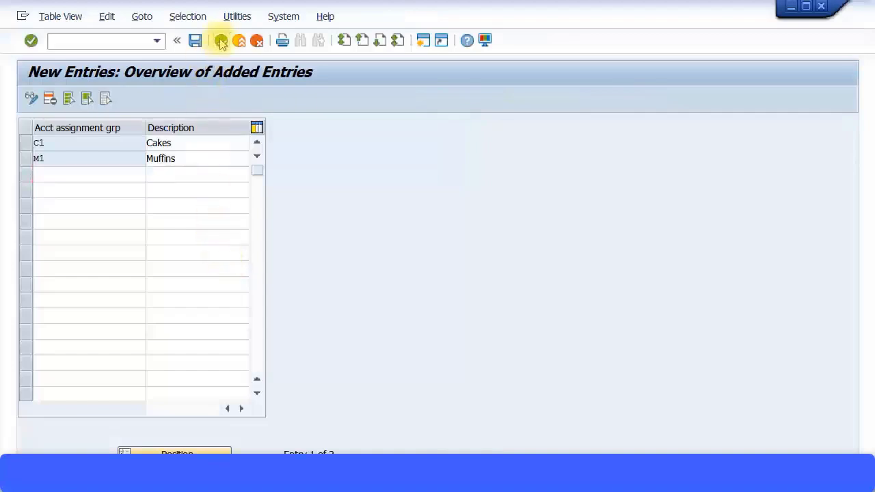
{"action": "left_click", "coordinate": [221, 41]}
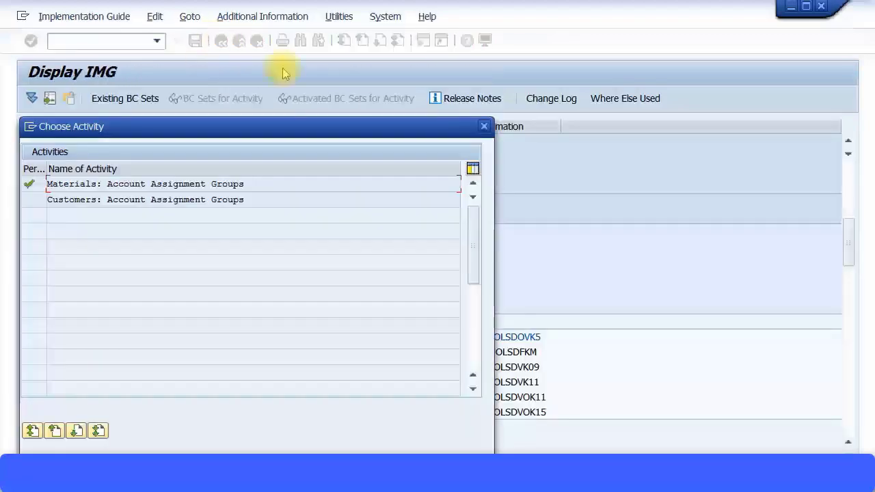
{"action": "left_click", "coordinate": [484, 130]}
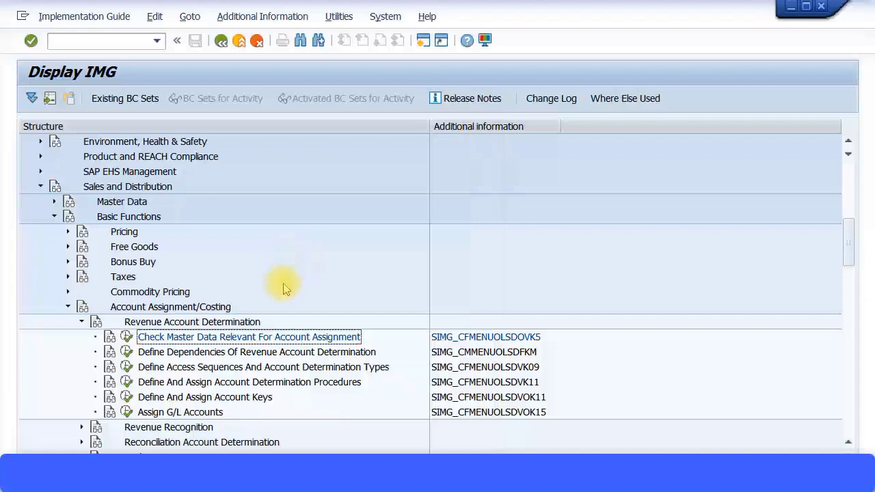
{"action": "left_click", "coordinate": [423, 41]}
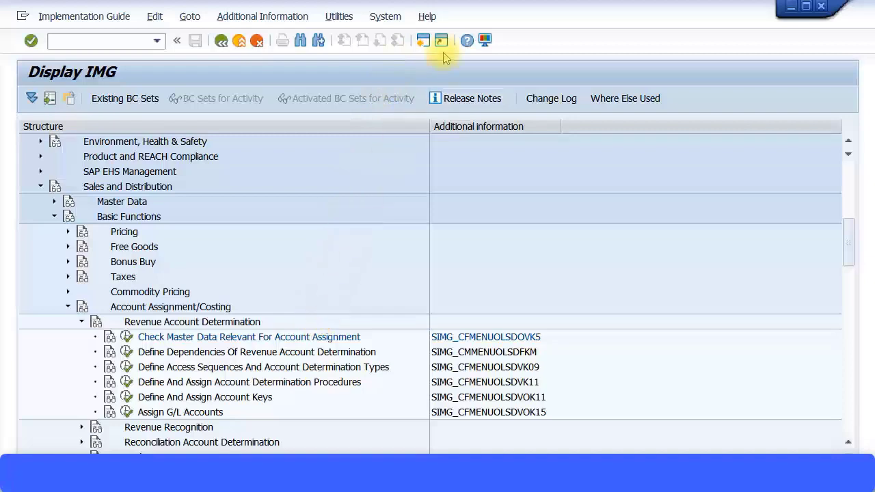
- Start MM02 in a new session for material 3030
{"action": "left_click", "coordinate": [425, 40]}
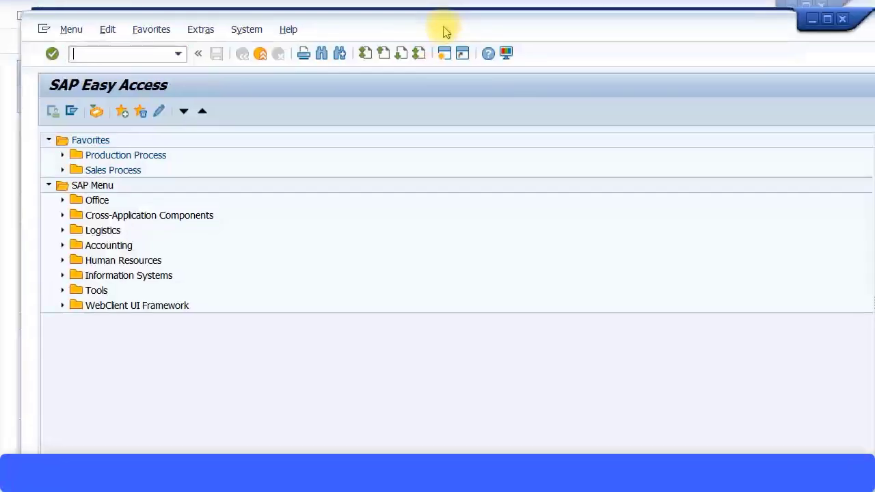
{"action": "type", "text": "mm02"}
{"action": "key", "text": "Return"}
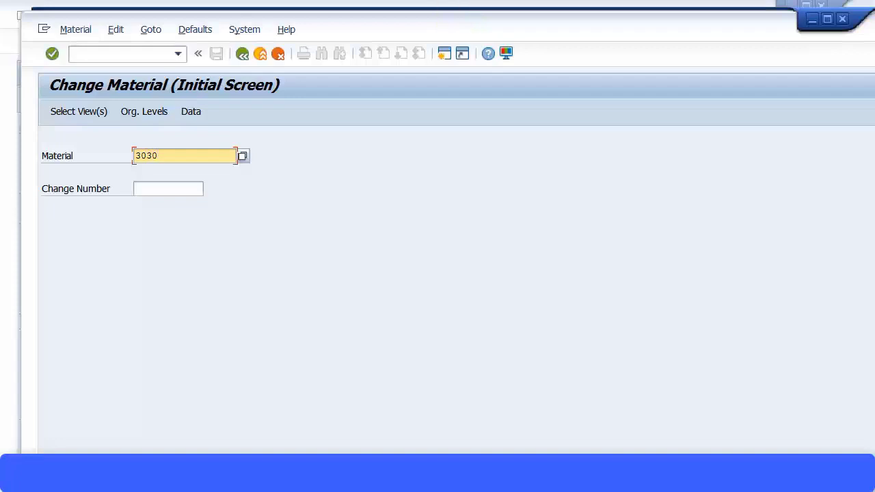
{"action": "left_click", "coordinate": [194, 114]}
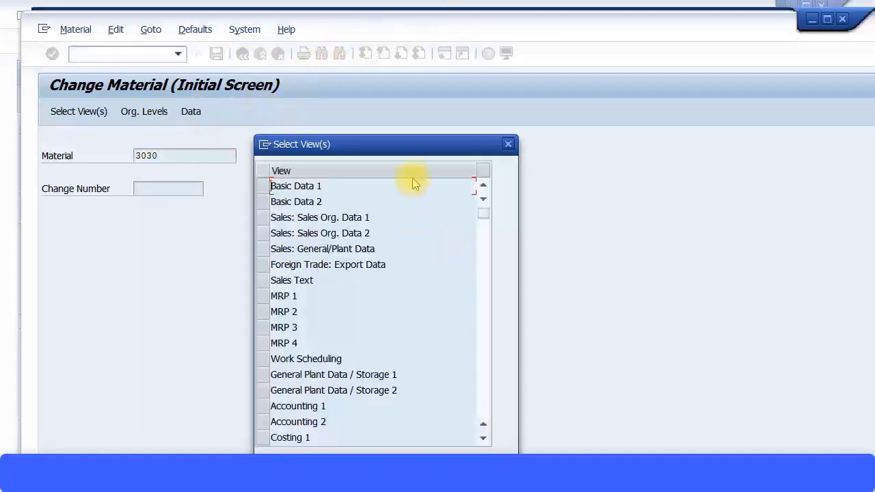
- Select the Sales Org. Data 1, Sales Org. Data 2 and General/Plant Data views and confirm organizational levels
{"action": "left_click", "coordinate": [270, 217]}
{"action": "left_click", "coordinate": [270, 233]}
{"action": "left_click", "coordinate": [273, 249]}
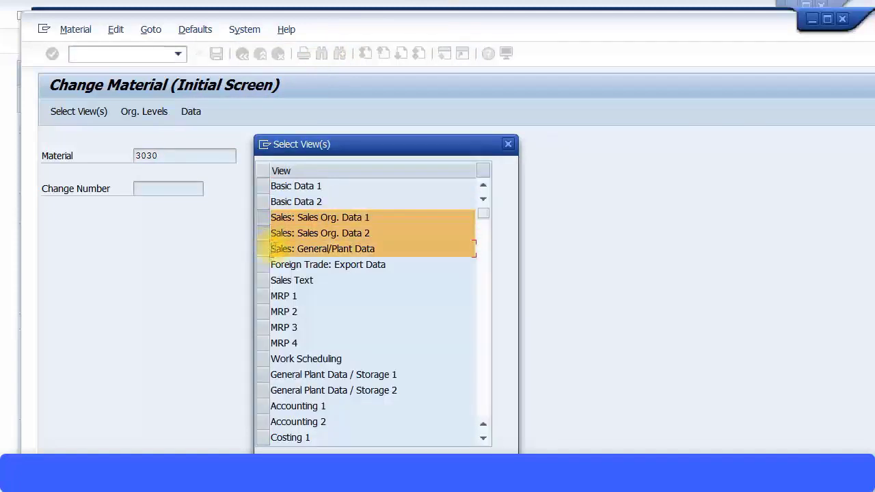
{"action": "scroll", "coordinate": [329, 269], "scroll_direction": "down", "scroll_amount": 1}
{"action": "left_click_drag", "start_coordinate": [433, 145], "coordinate": [467, 71]}
{"action": "scroll", "coordinate": [373, 328], "scroll_direction": "down", "scroll_amount": 2}
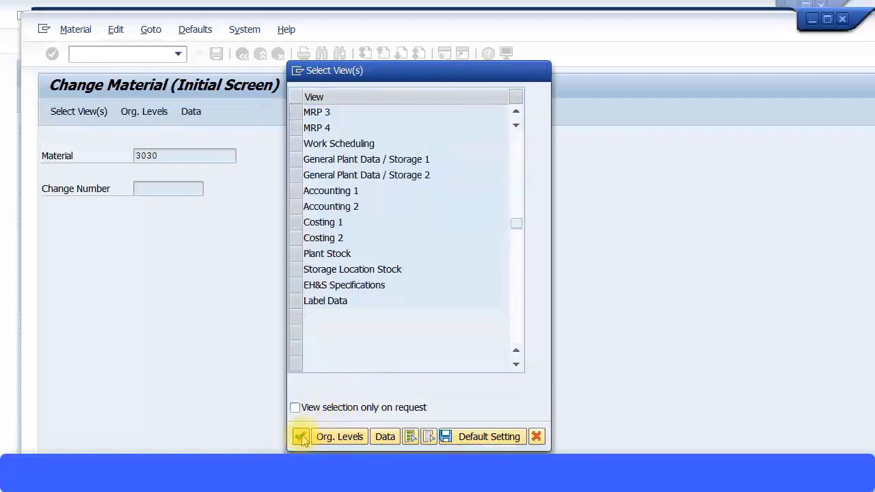
{"action": "left_click", "coordinate": [302, 436]}
{"action": "left_click", "coordinate": [373, 292]}
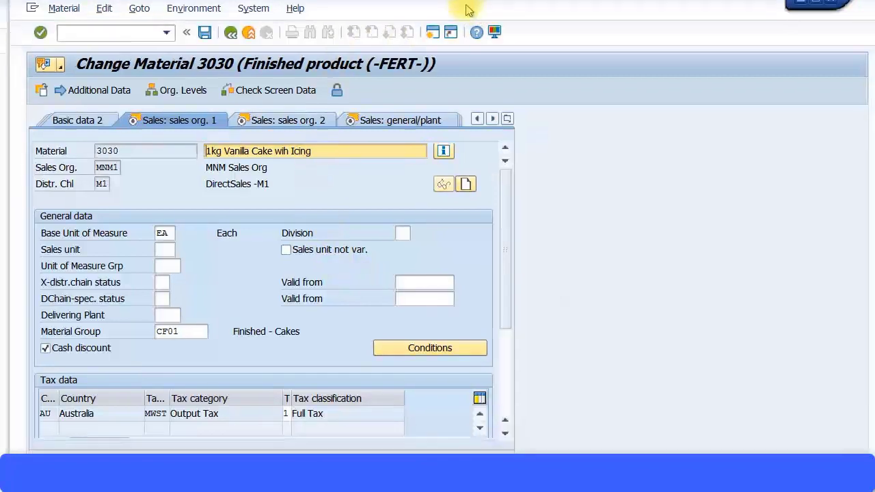
- Switch to the Sales: sales org. 2 view and open F4 help for the Acct assignment grp field
{"action": "left_click", "coordinate": [300, 126]}
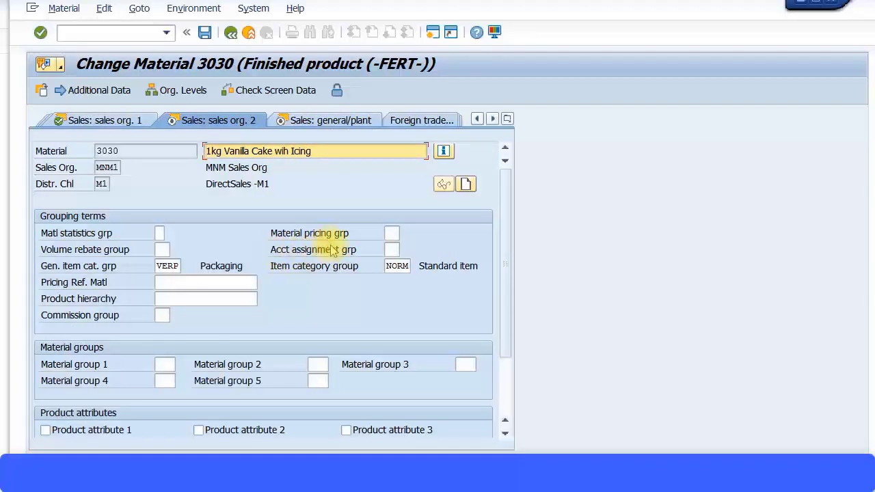
{"action": "left_click", "coordinate": [395, 247]}
{"action": "key", "text": "F4"}
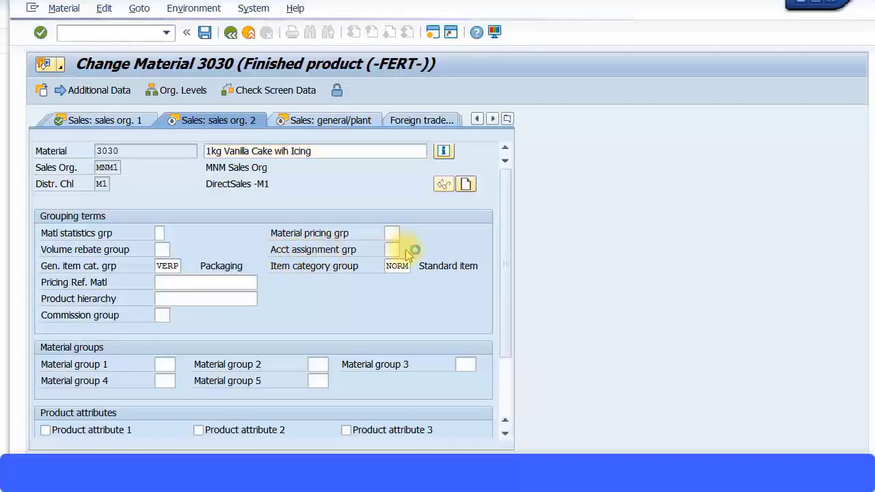